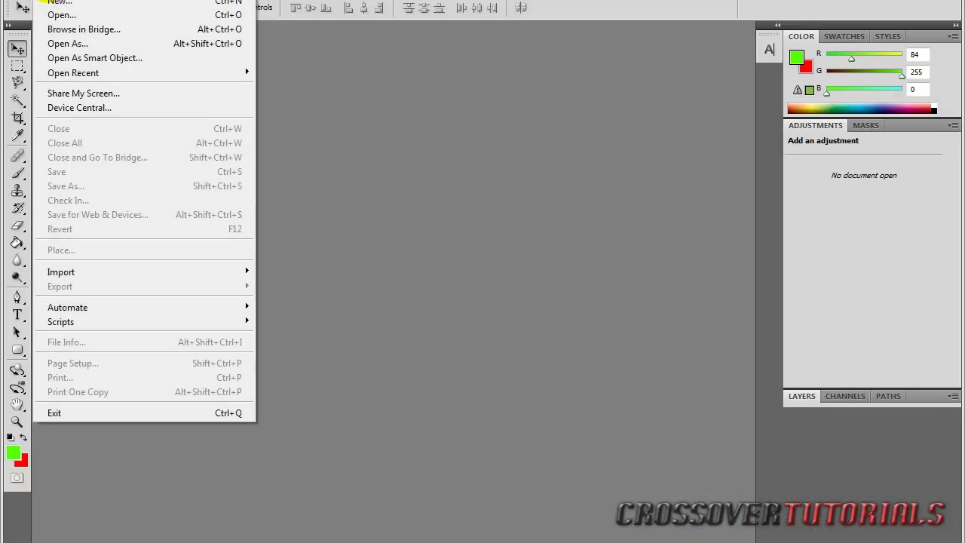
# - Open File > New to start a new 1280 × 720 document
pyautogui.click(68, 4)
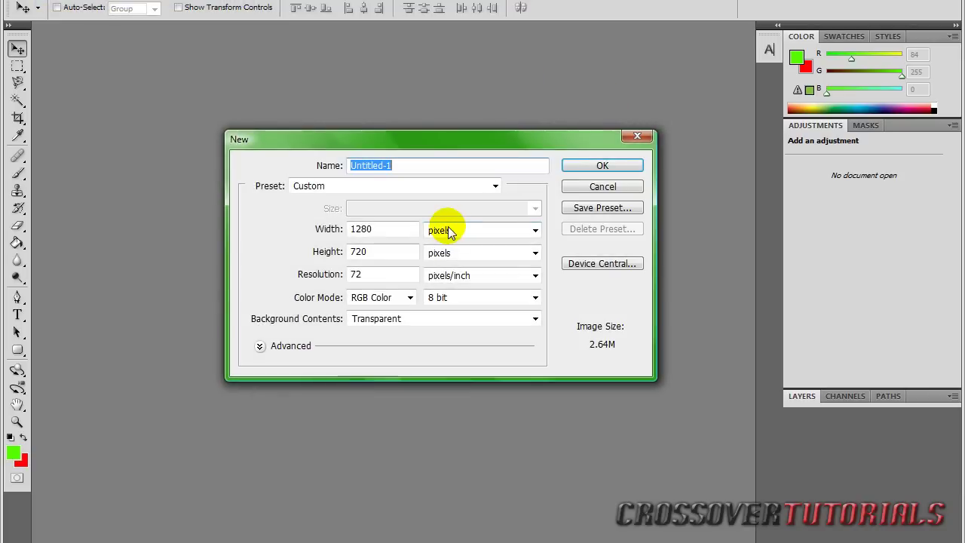
# - Create a 1280×720 document named Watermark with a transparent background
pyautogui.write('Watermark')
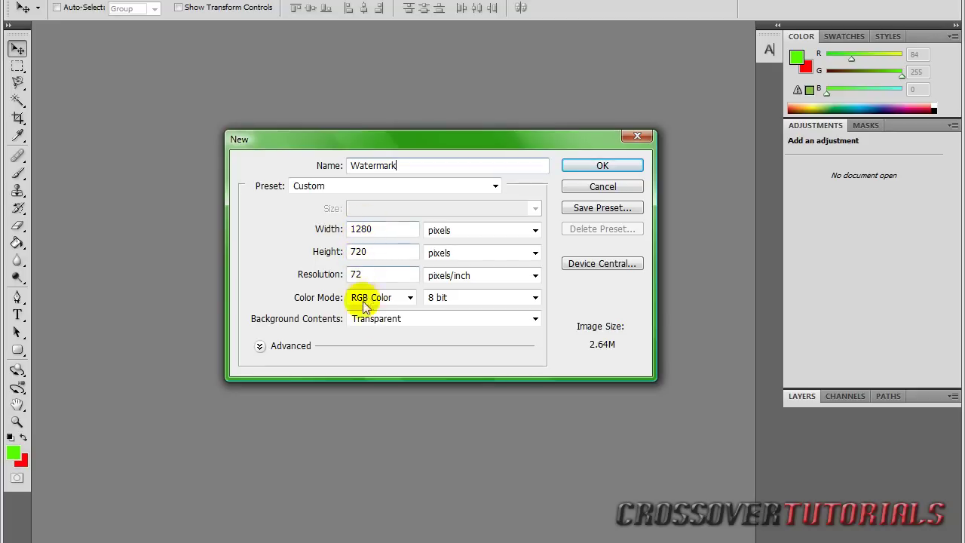
pyautogui.click(408, 326)
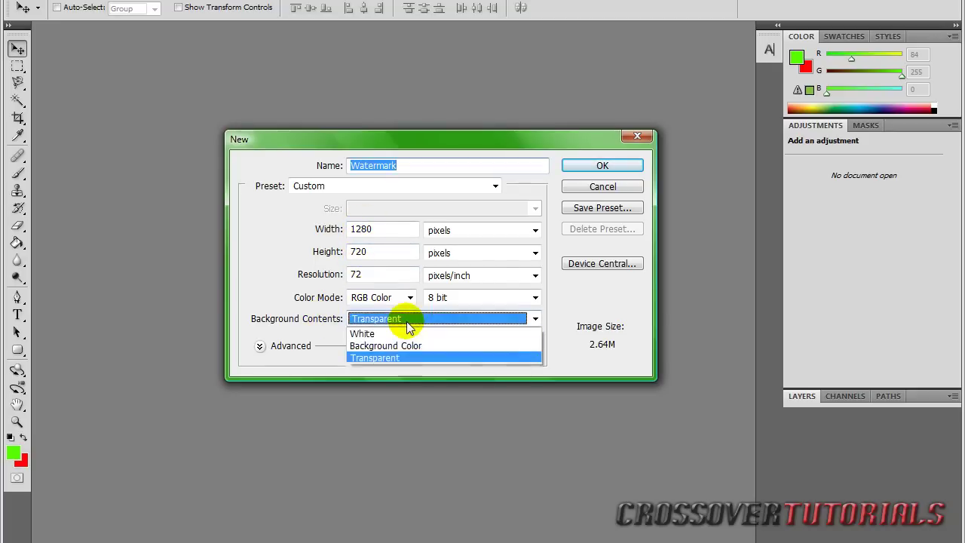
pyautogui.click(394, 357)
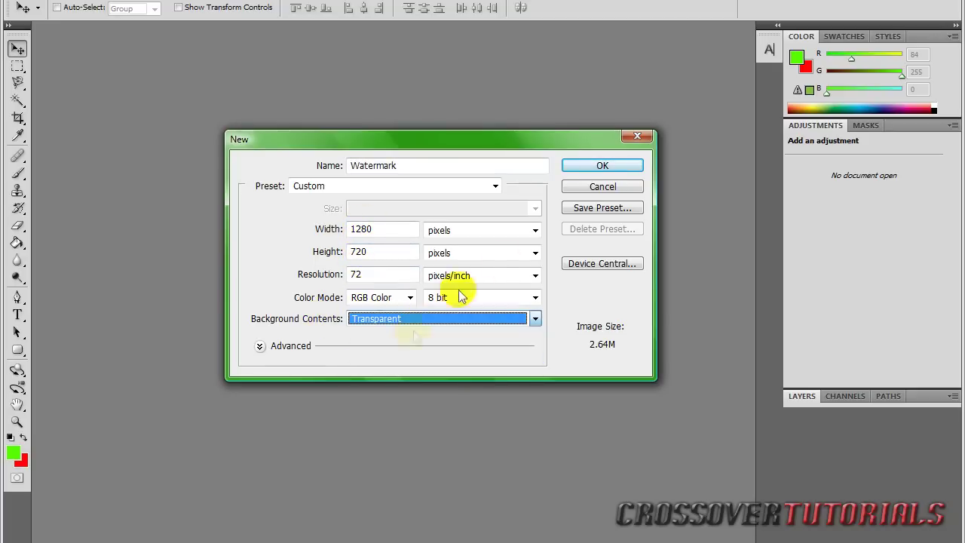
pyautogui.click(605, 166)
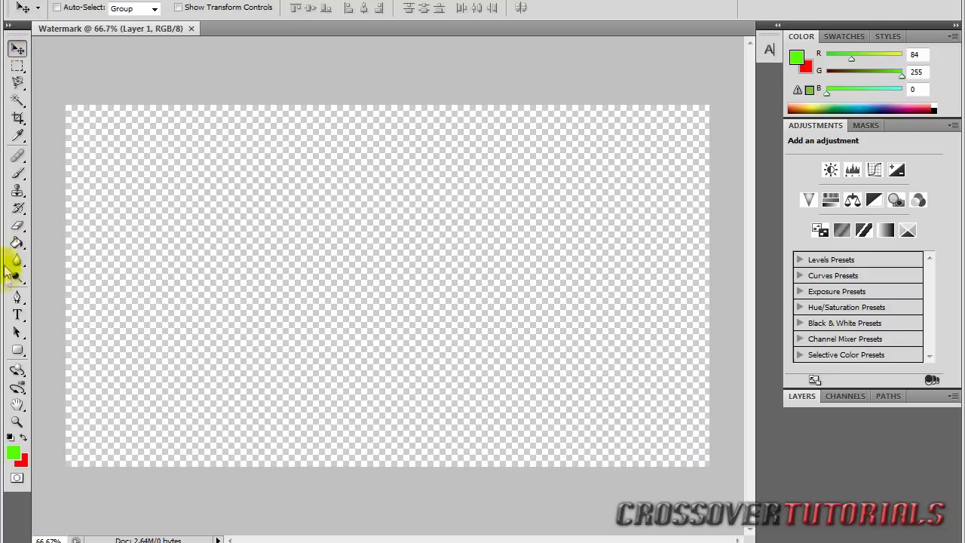
# - Add the word CROSSOVER as black 36 pt text near the canvas's lower right
pyautogui.click(19, 313)
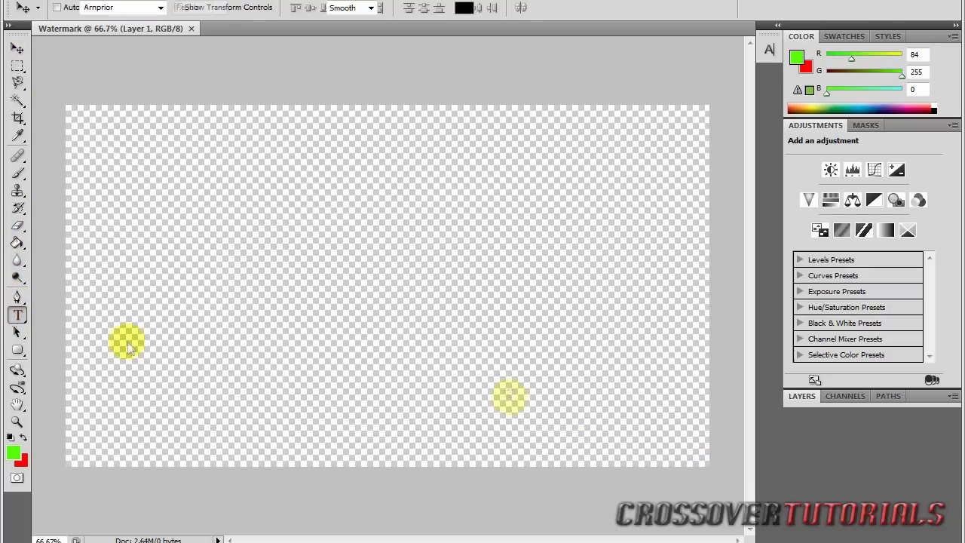
pyautogui.click(815, 397)
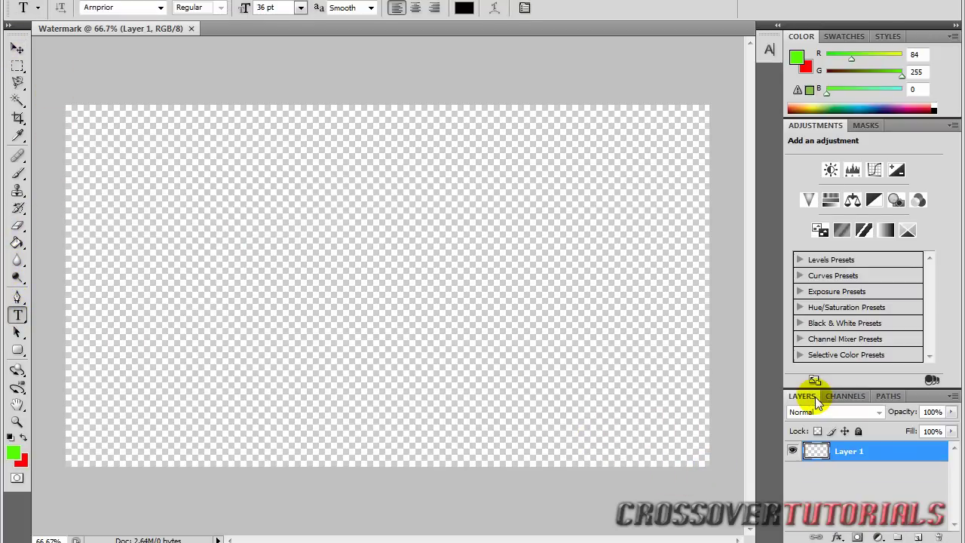
pyautogui.click(570, 415)
pyautogui.write('C')
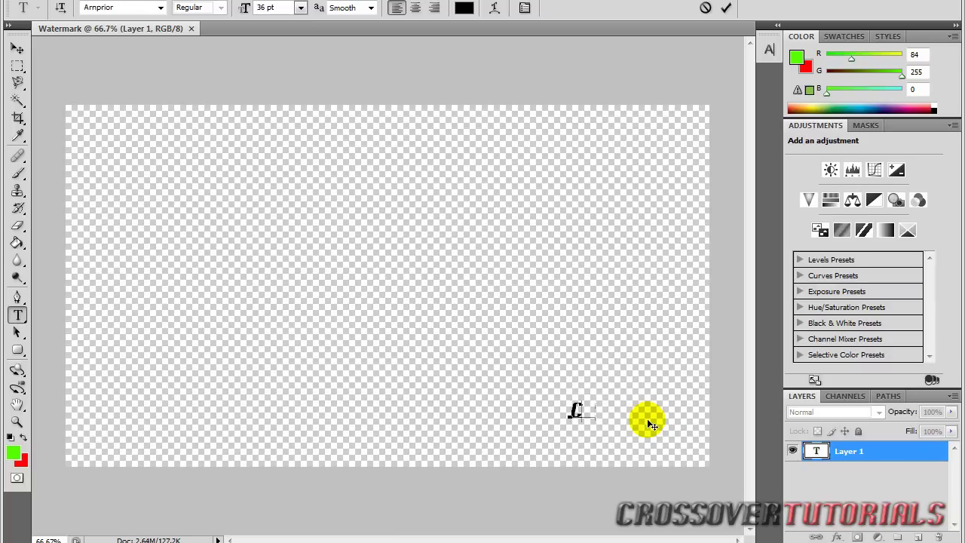
pyautogui.write('ROSSOVER')
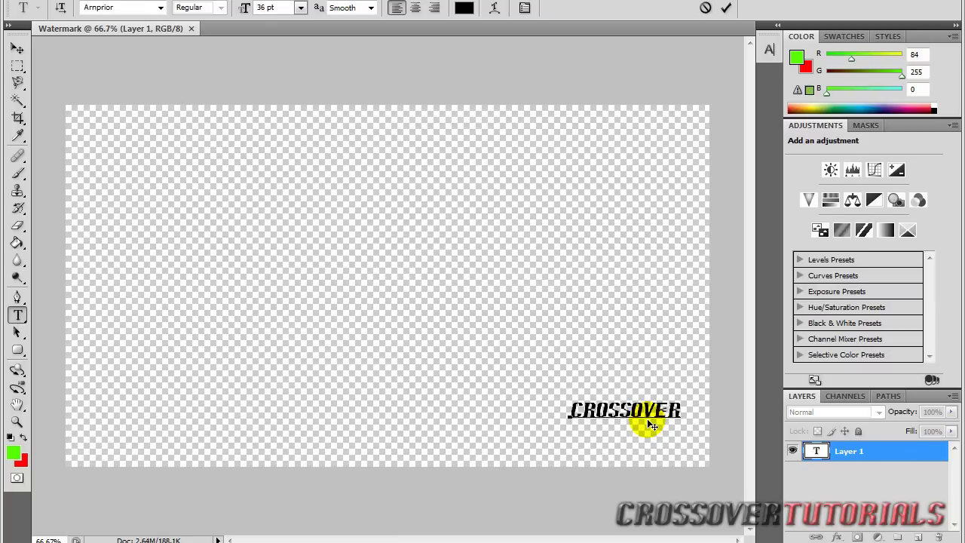
pyautogui.click(16, 49)
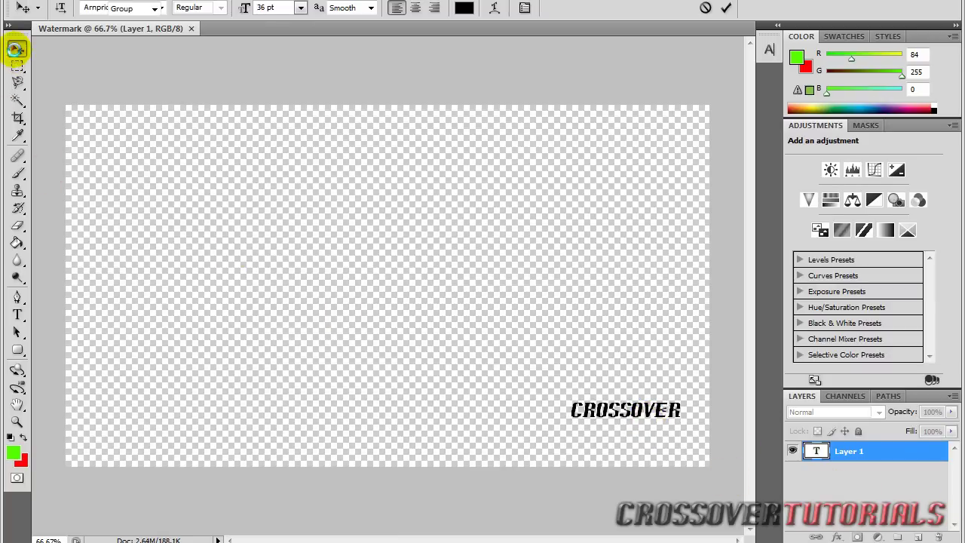
# - Add TUTORIALS as a separate text layer below CROSSOVER
pyautogui.click(17, 332)
pyautogui.click(18, 316)
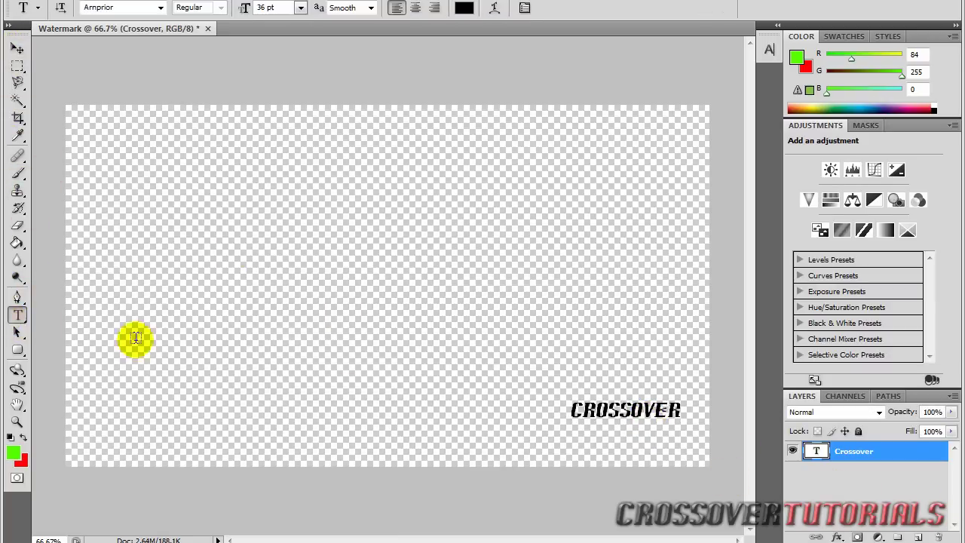
pyautogui.click(573, 439)
pyautogui.write('TUTORIALS')
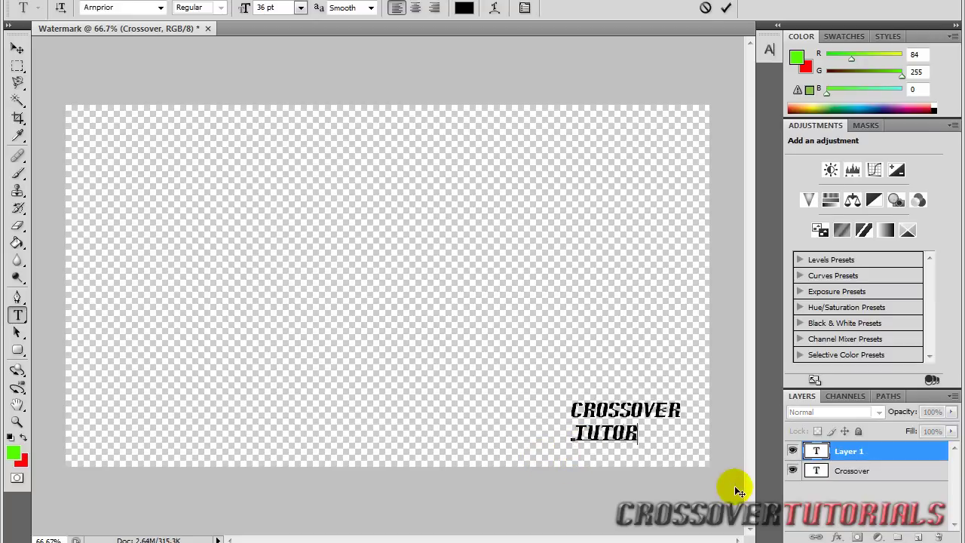
pyautogui.click(18, 47)
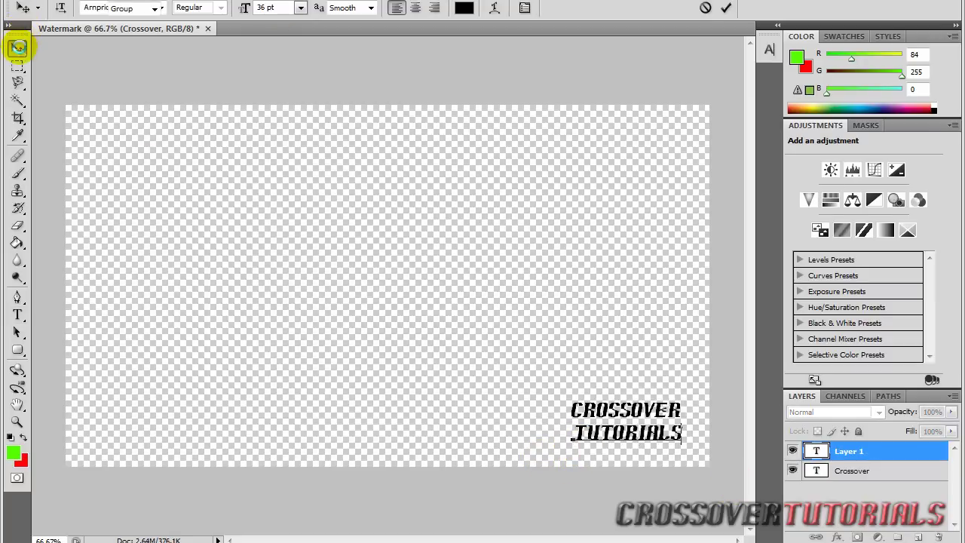
# - Move TUTORIALS into the bottom-right corner with CROSSOVER stacked directly above it
pyautogui.moveTo(608, 401); pyautogui.dragTo(630, 426)
pyautogui.click(843, 475)
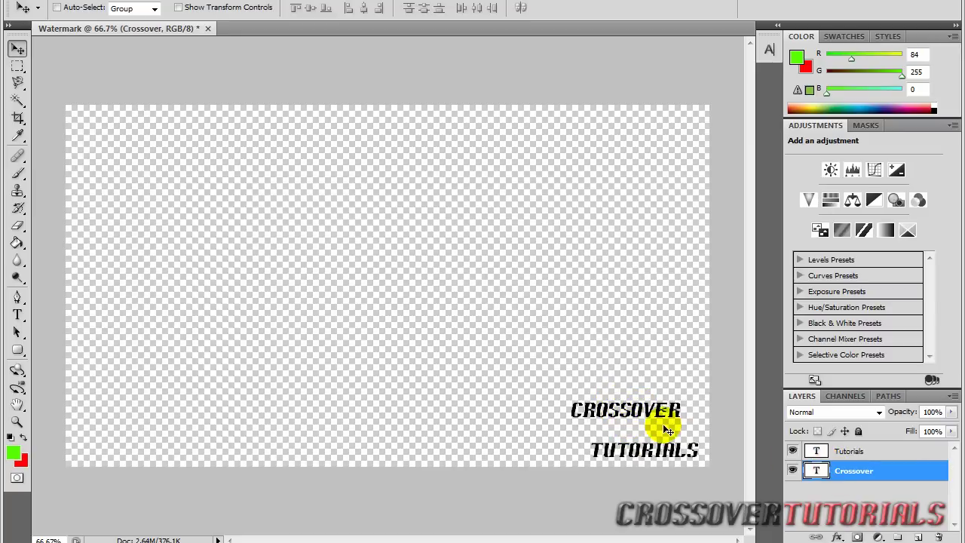
pyautogui.moveTo(635, 410); pyautogui.dragTo(654, 435)
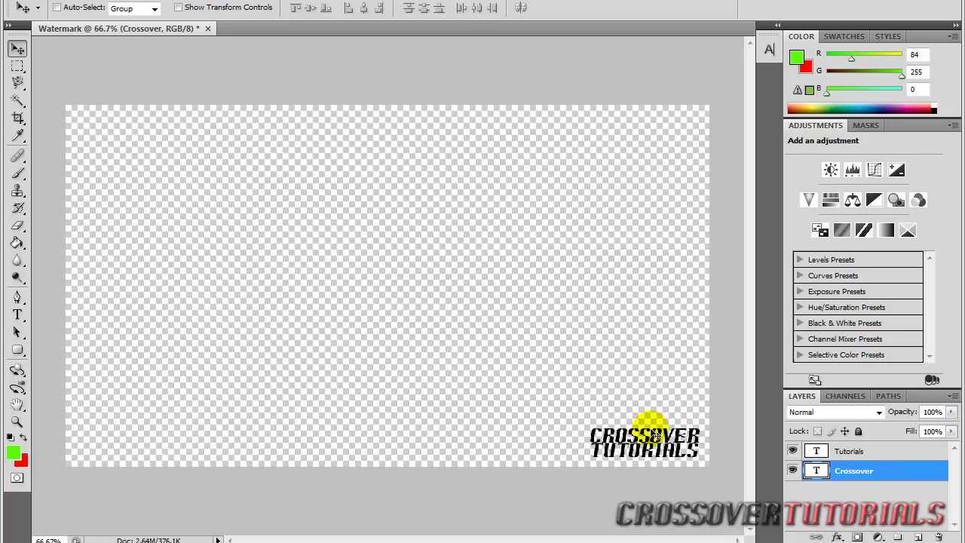
pyautogui.click(841, 451)
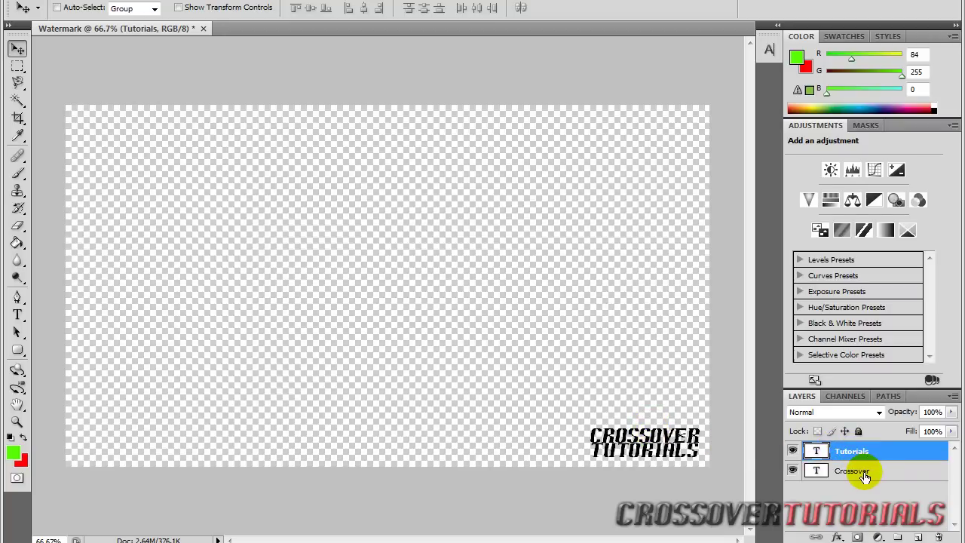
pyautogui.click(865, 473)
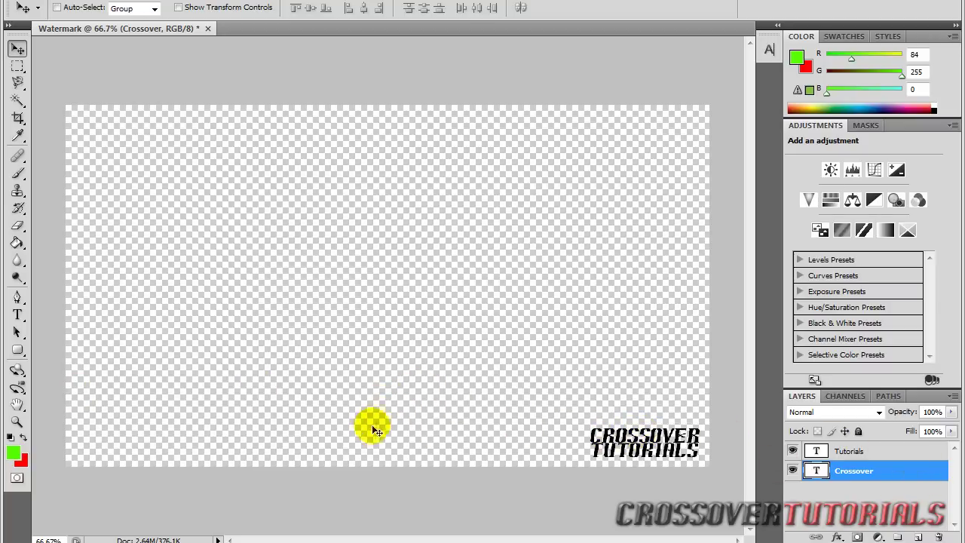
pyautogui.click(951, 413)
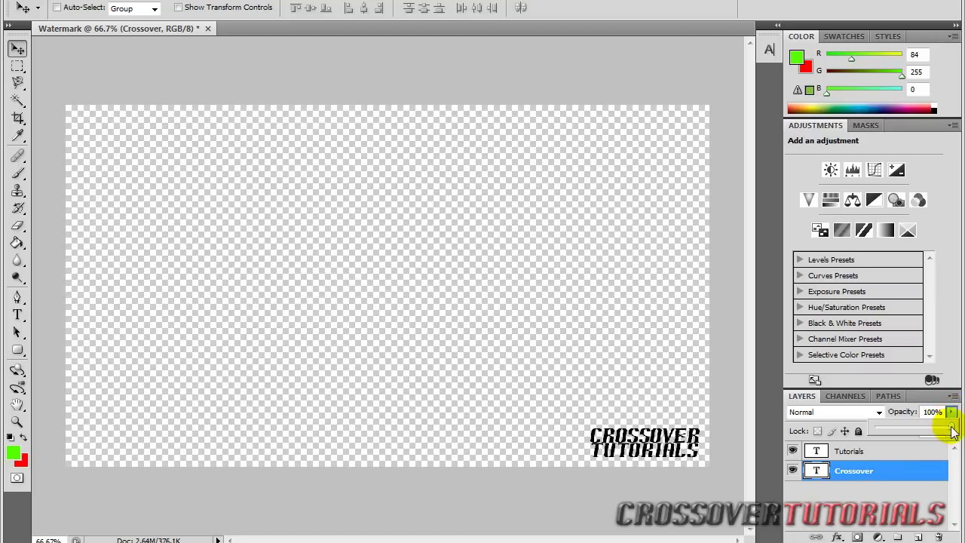
pyautogui.moveTo(955, 429); pyautogui.dragTo(928, 431)
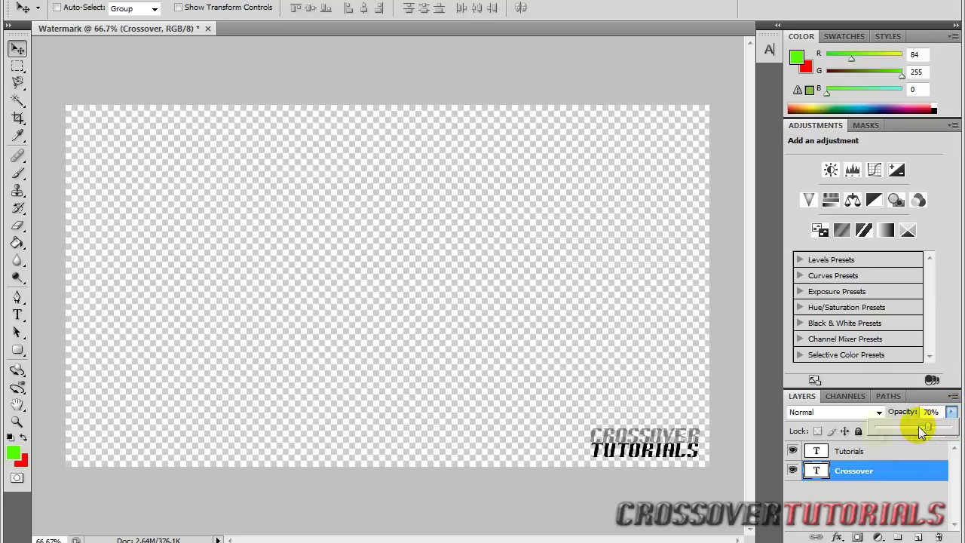
pyautogui.click(830, 449)
pyautogui.click(951, 412)
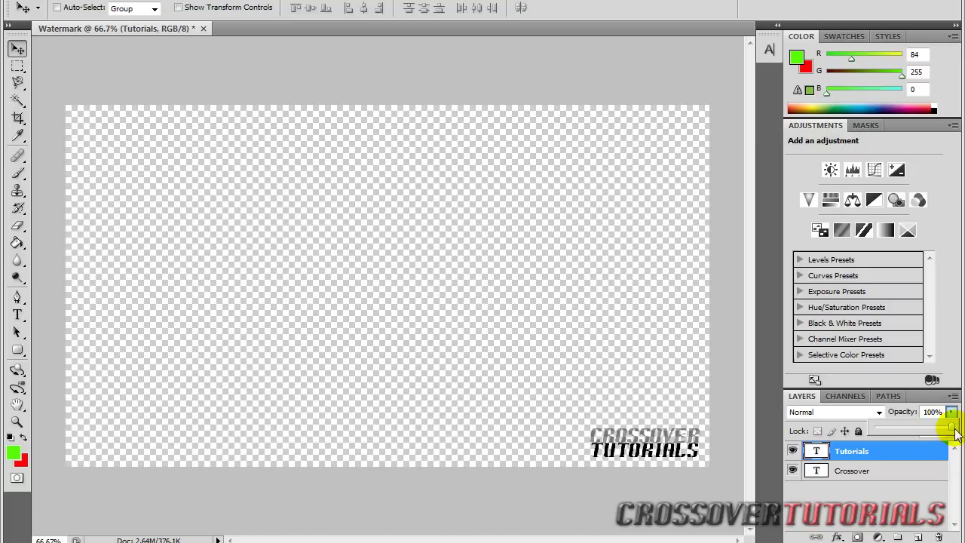
pyautogui.moveTo(949, 432); pyautogui.dragTo(932, 431)
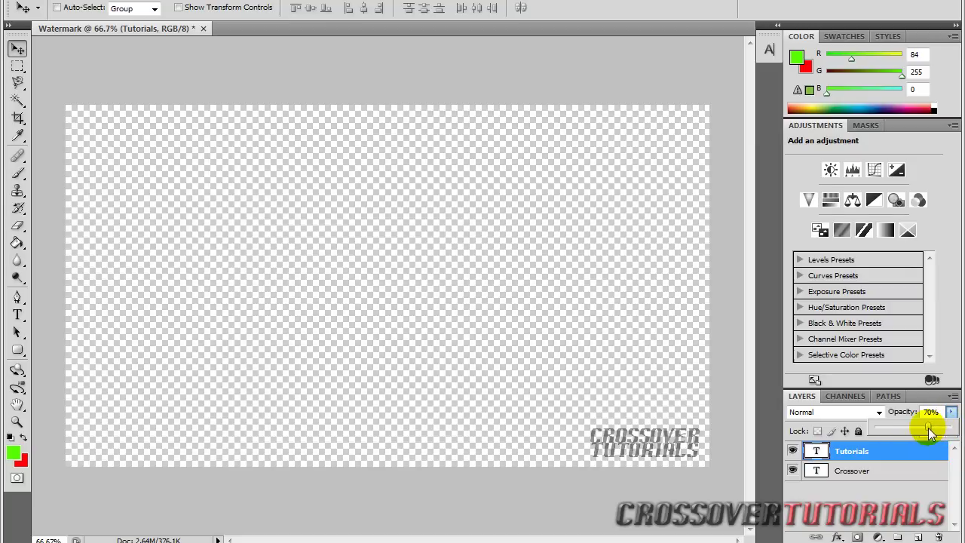
pyautogui.click(407, 355)
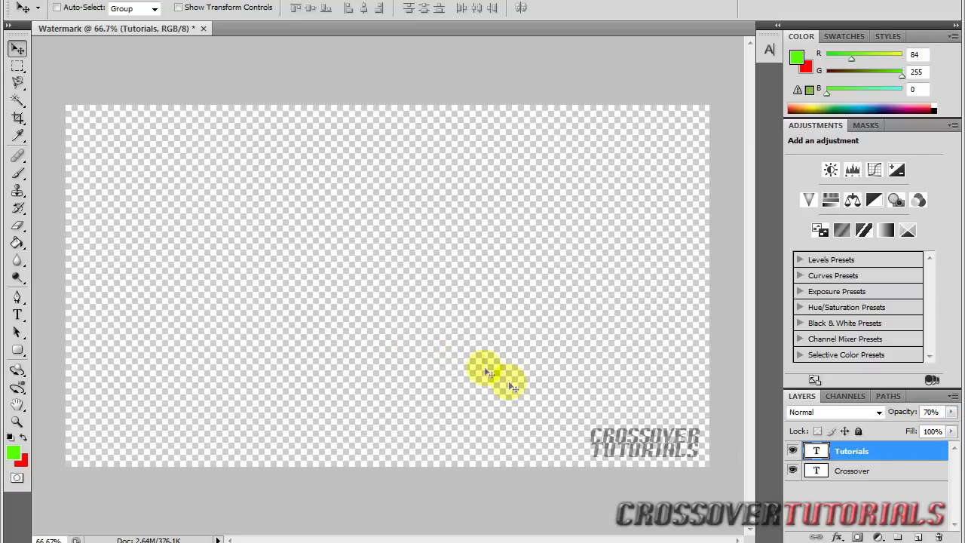
pyautogui.click(951, 412)
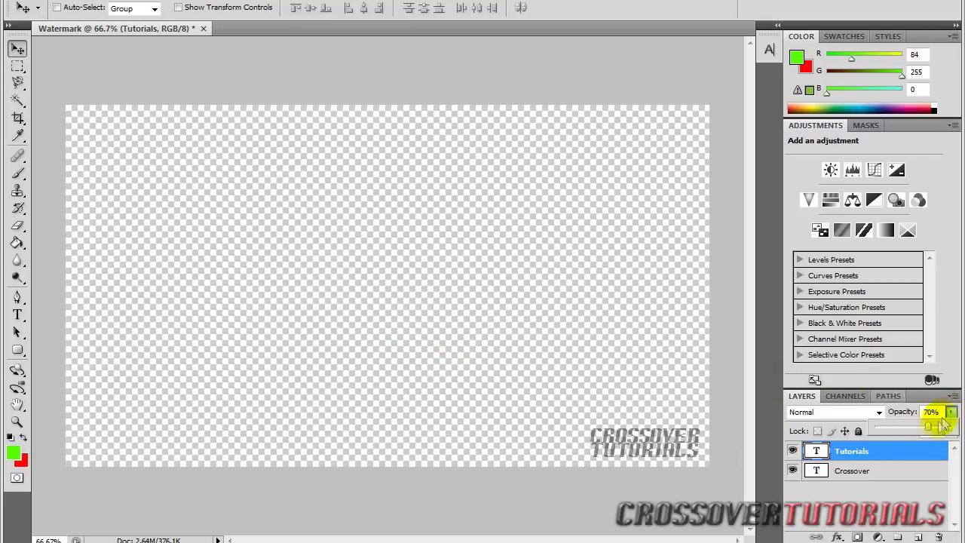
pyautogui.click(911, 481)
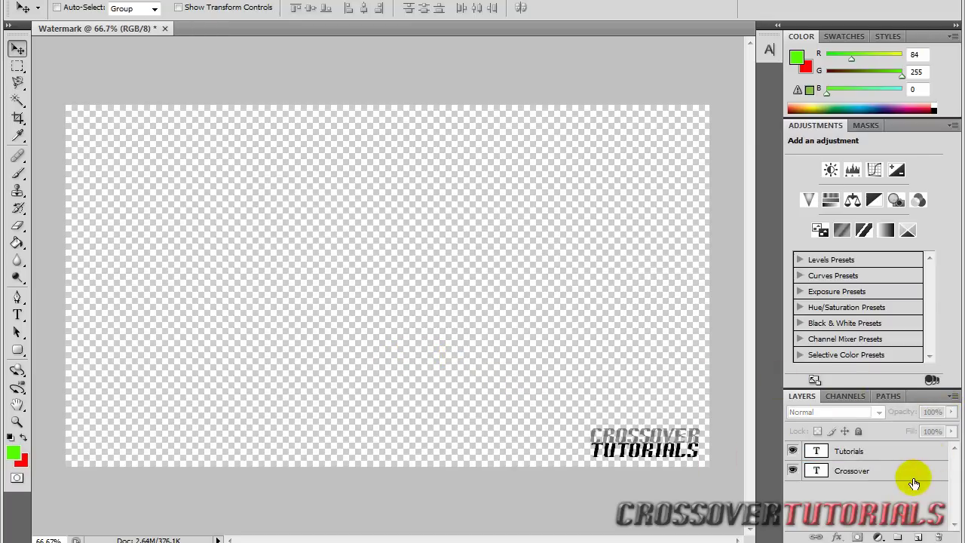
pyautogui.click(904, 471)
pyautogui.click(951, 412)
pyautogui.moveTo(927, 427); pyautogui.dragTo(951, 427)
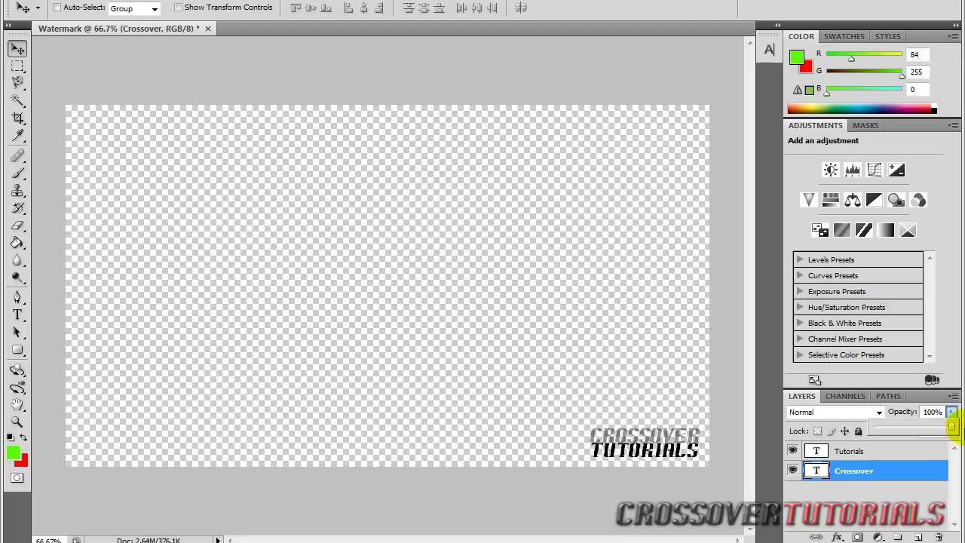
# - Recolour the CROSSOVER text red (R 255, ff0000), leaving TUTORIALS black
pyautogui.click(373, 379)
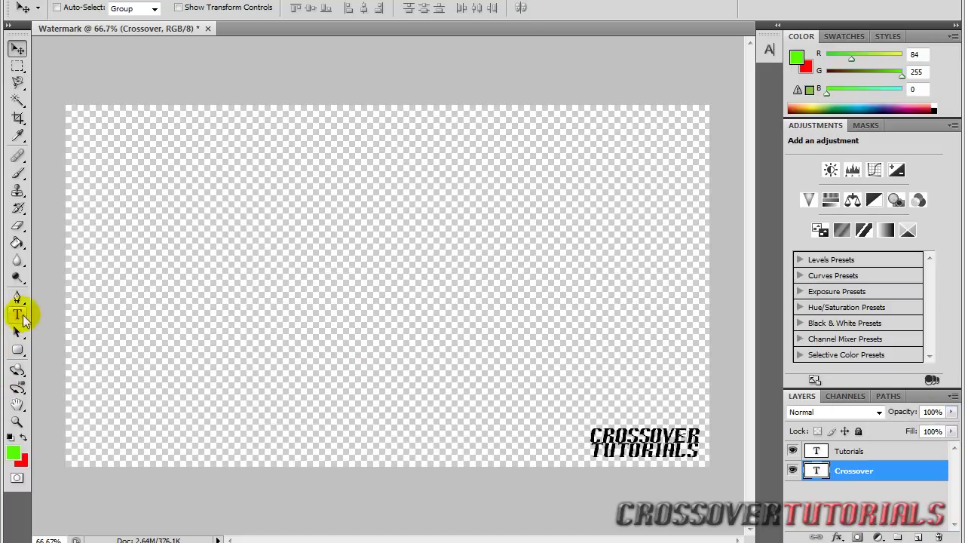
pyautogui.click(17, 315)
pyautogui.doubleClick(813, 474)
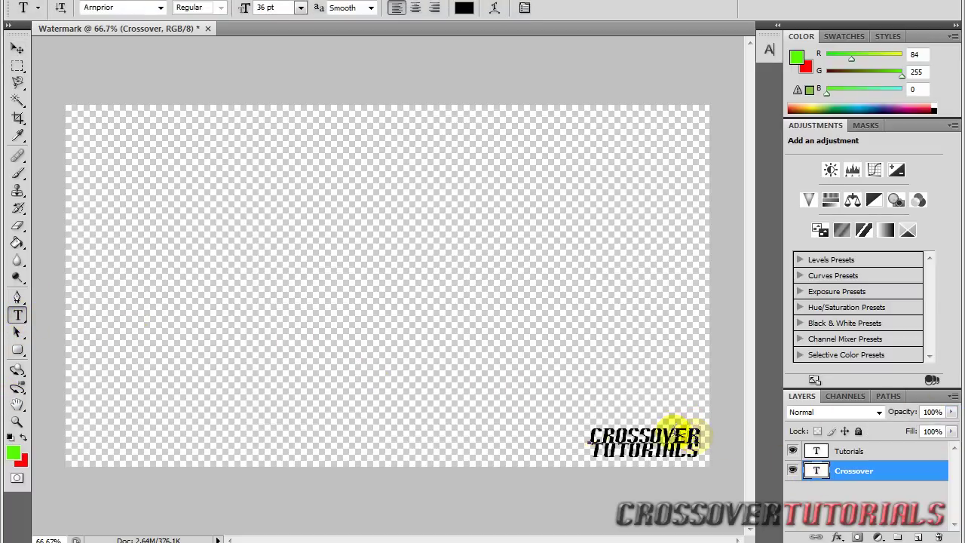
pyautogui.click(464, 7)
pyautogui.write('255')
pyautogui.click(732, 218)
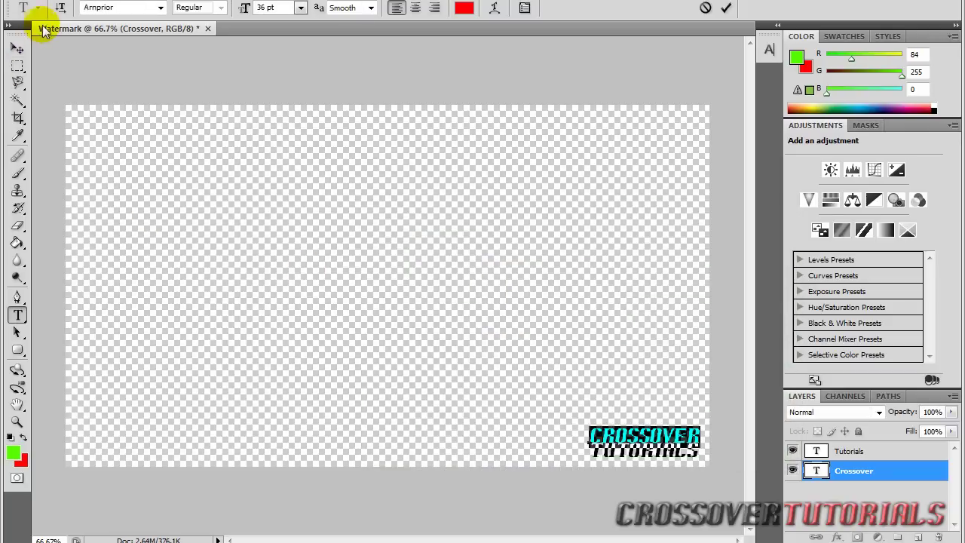
pyautogui.click(18, 48)
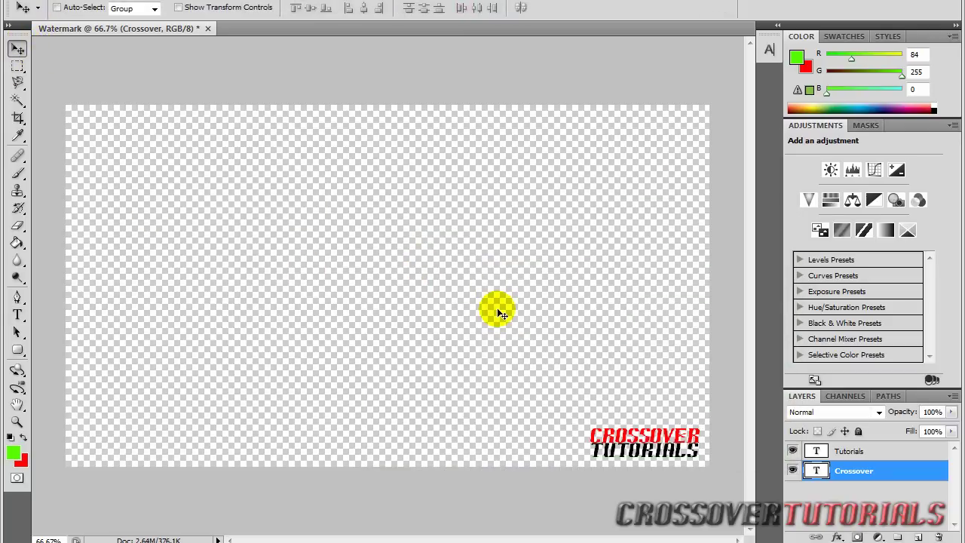
pyautogui.moveTo(662, 443)
pyautogui.mouseDown()
pyautogui.moveTo(659, 430)
pyautogui.moveTo(662, 443)
pyautogui.mouseUp()
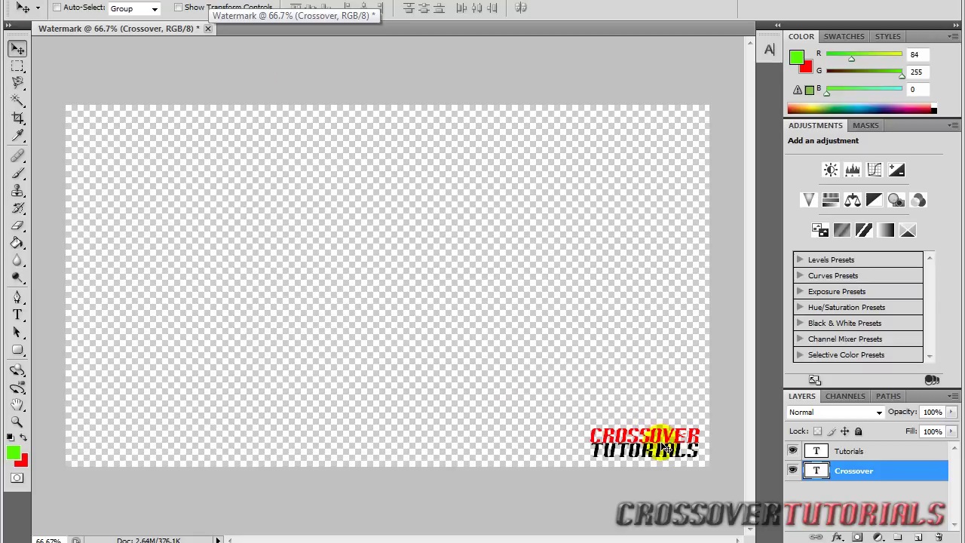
# - Place red CROSSOVER just left of TUTORIALS on a single line near the bottom right
pyautogui.moveTo(673, 435); pyautogui.dragTo(564, 454)
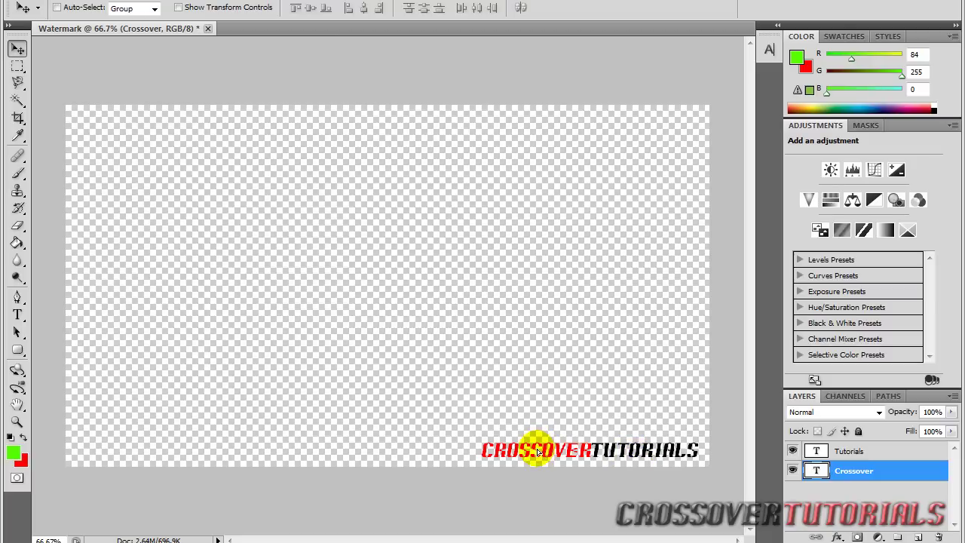
pyautogui.moveTo(541, 453); pyautogui.dragTo(540, 453)
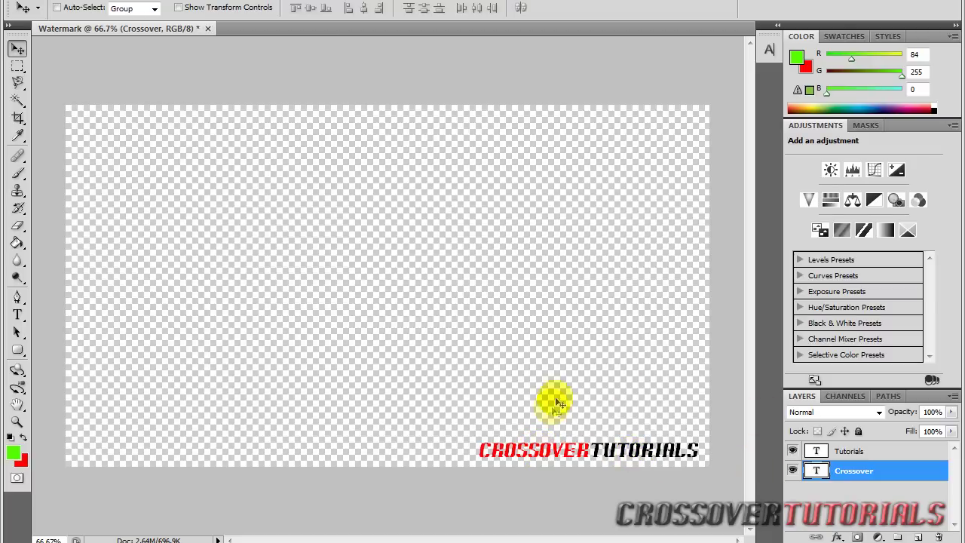
pyautogui.moveTo(554, 451); pyautogui.dragTo(553, 451)
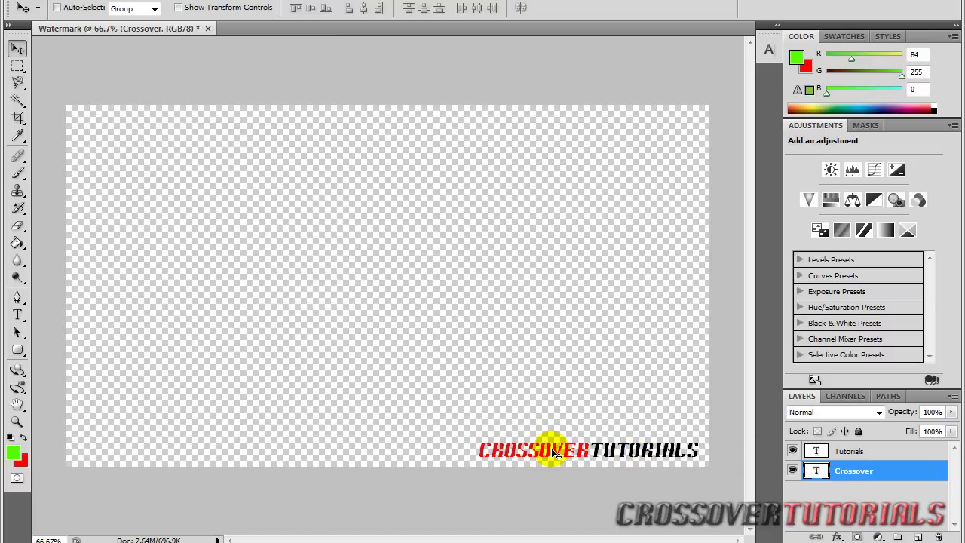
pyautogui.click(814, 451)
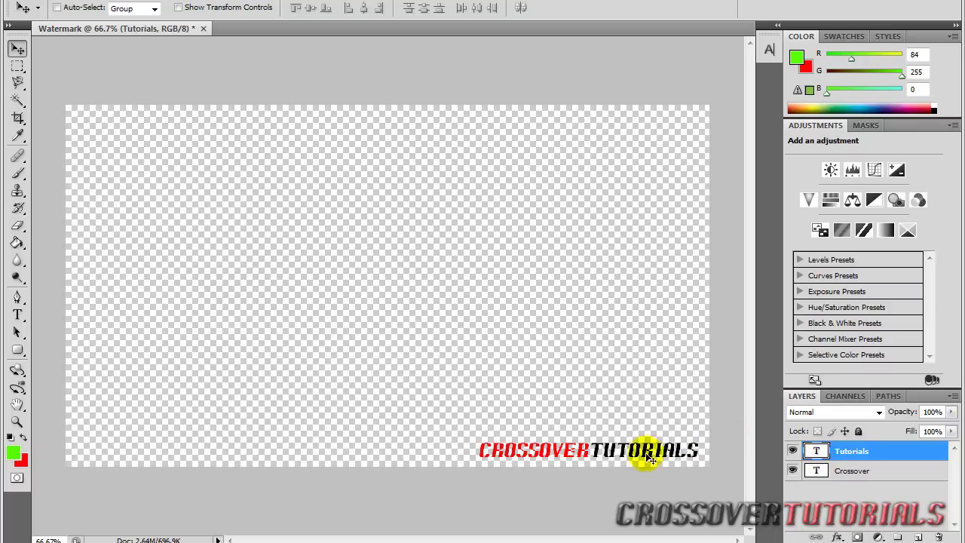
pyautogui.moveTo(645, 453)
pyautogui.mouseDown()
pyautogui.moveTo(659, 452)
pyautogui.moveTo(645, 452)
pyautogui.mouseUp()
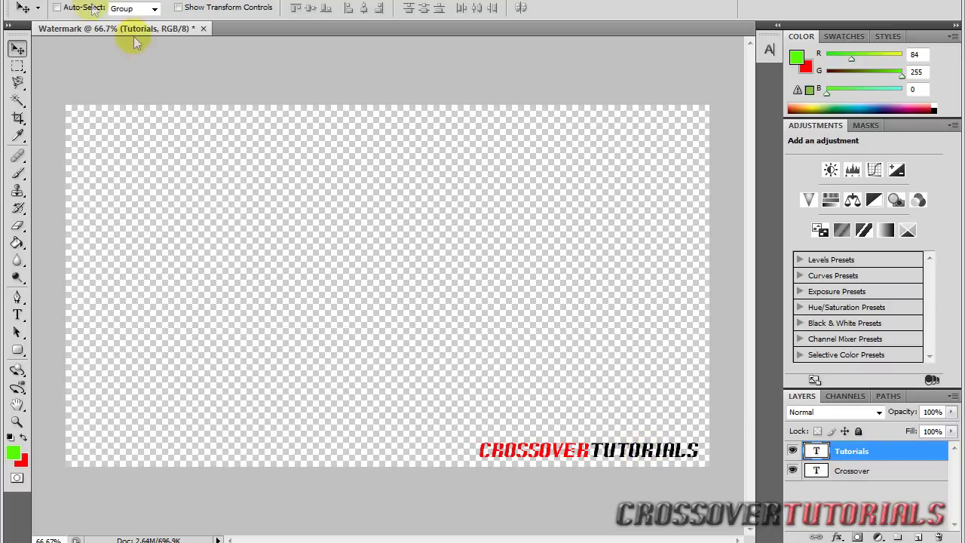
# - Save the document to the Desktop as WatermarkNEW.psd, keeping its layers
pyautogui.click(42, 3)
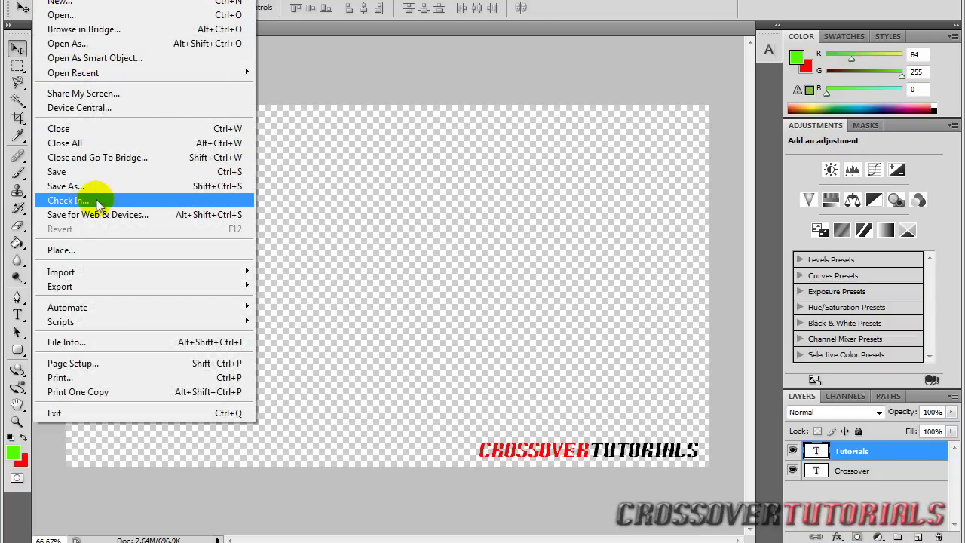
pyautogui.click(64, 185)
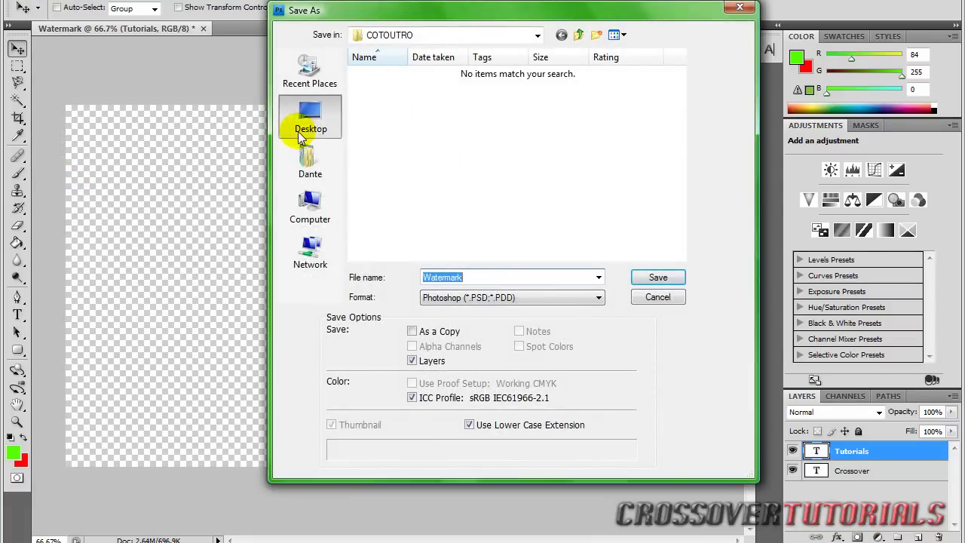
pyautogui.click(300, 136)
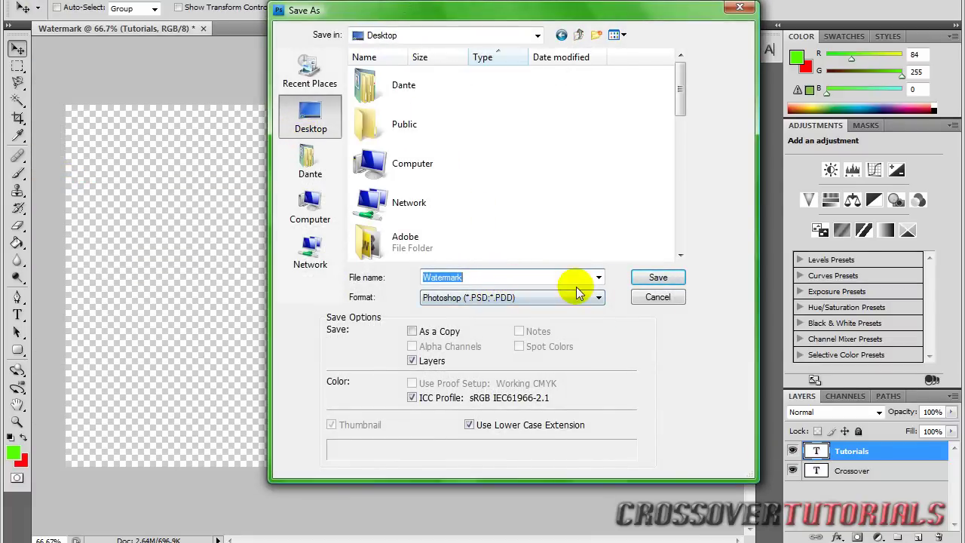
pyautogui.write('NEW')
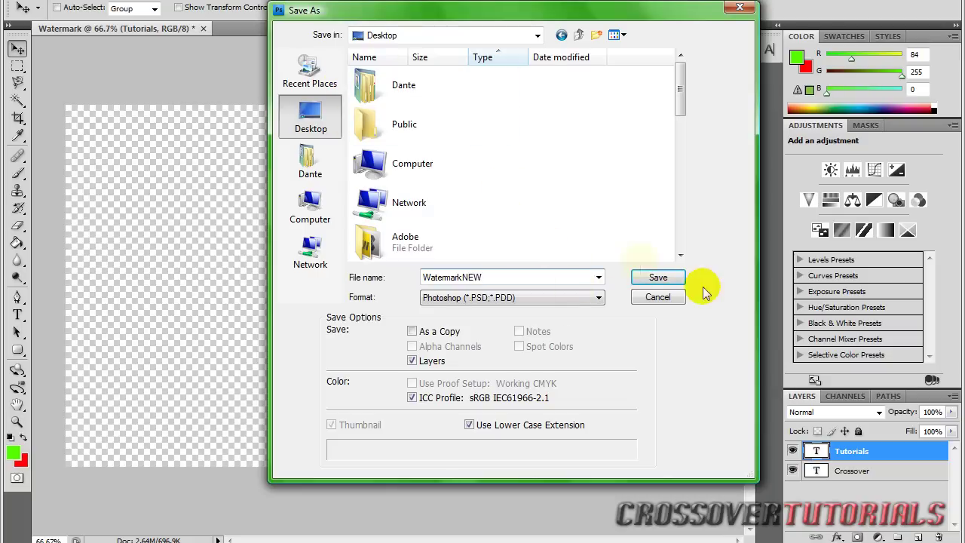
pyautogui.click(663, 283)
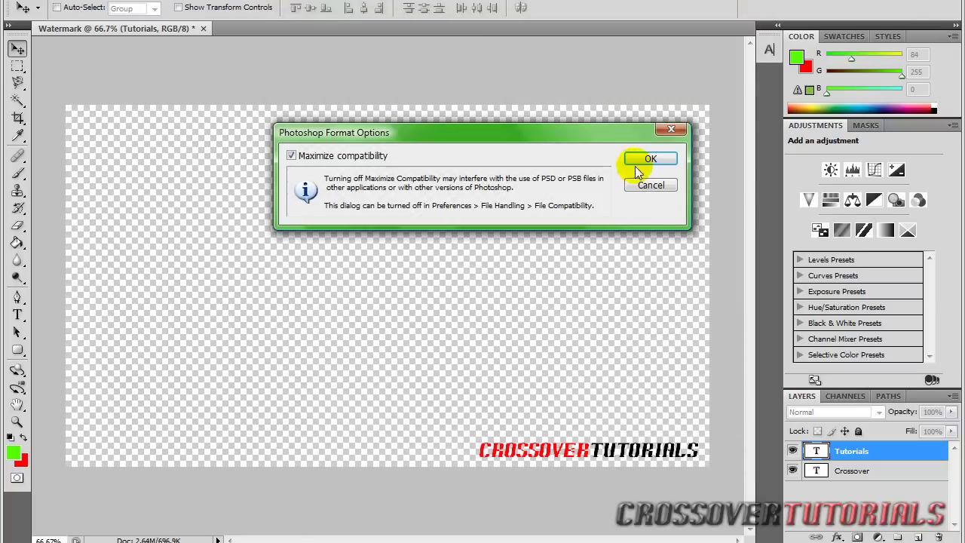
pyautogui.click(634, 159)
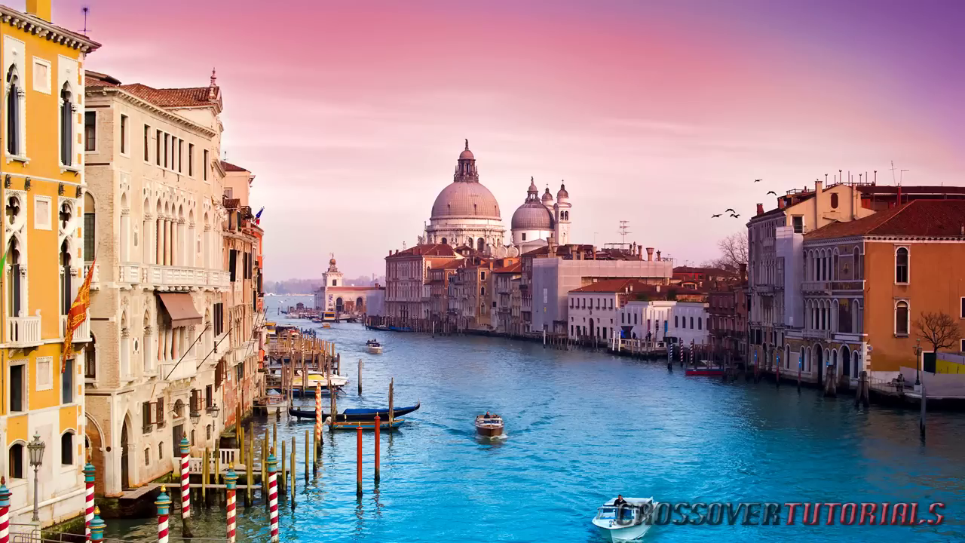
# - Launch Vegas Pro 9.0 from the Start menu
pyautogui.click(23, 531)
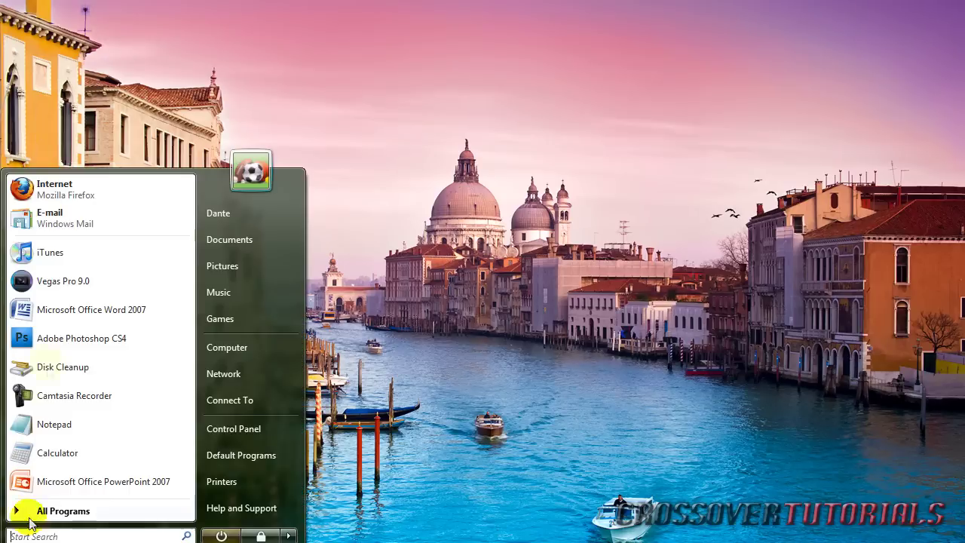
pyautogui.click(47, 281)
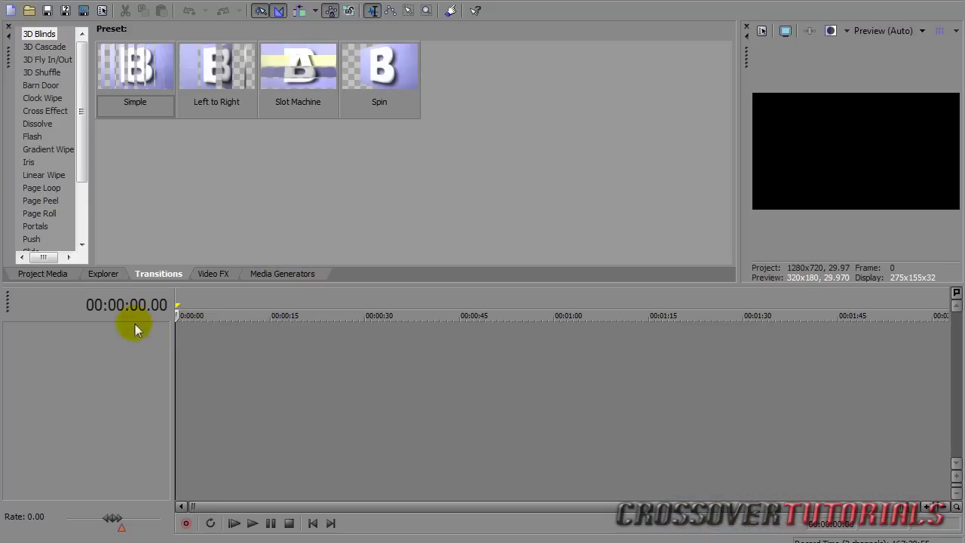
# - Drag WatermarkNEW from the Desktop onto a new track at 0:00 and widen the preview
pyautogui.click(103, 274)
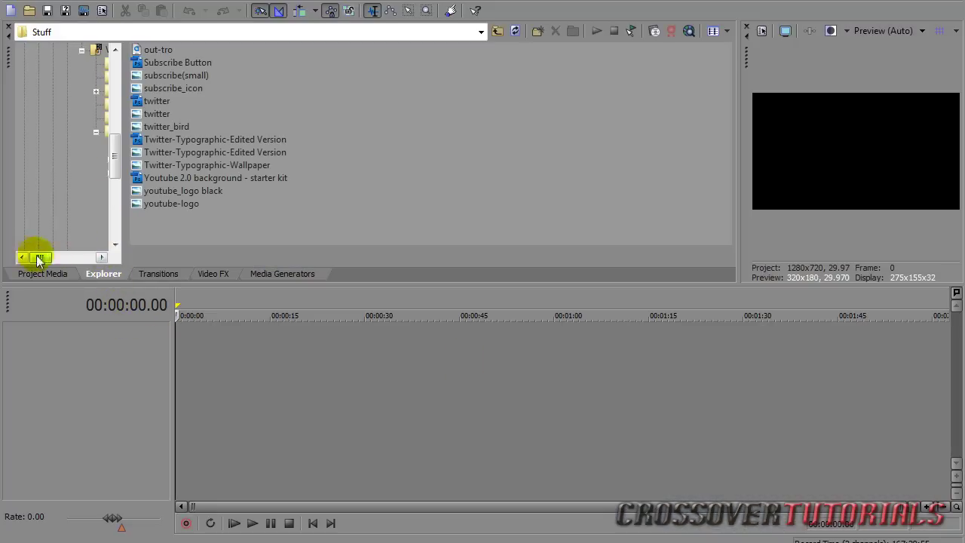
pyautogui.moveTo(39, 260); pyautogui.dragTo(58, 259)
pyautogui.moveTo(113, 159); pyautogui.dragTo(117, 71)
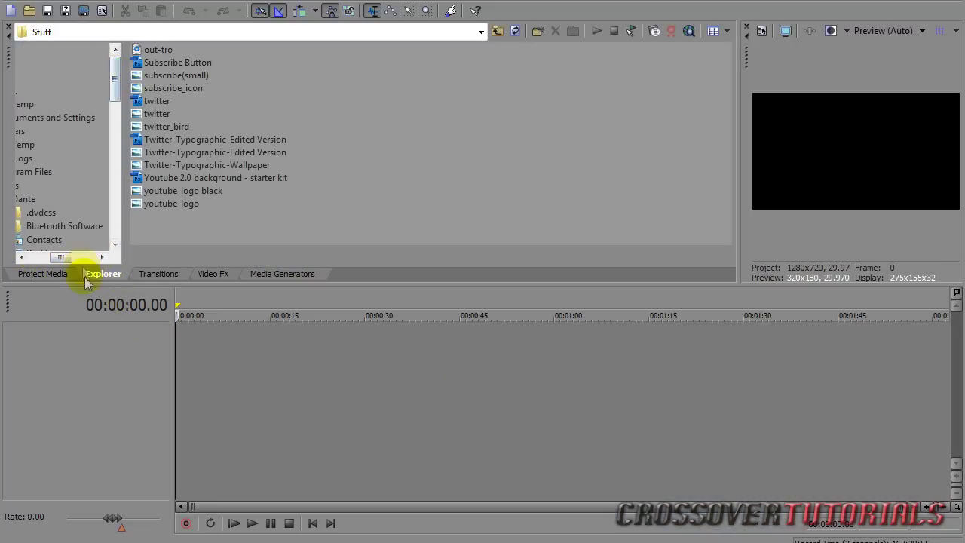
pyautogui.moveTo(66, 259); pyautogui.dragTo(43, 256)
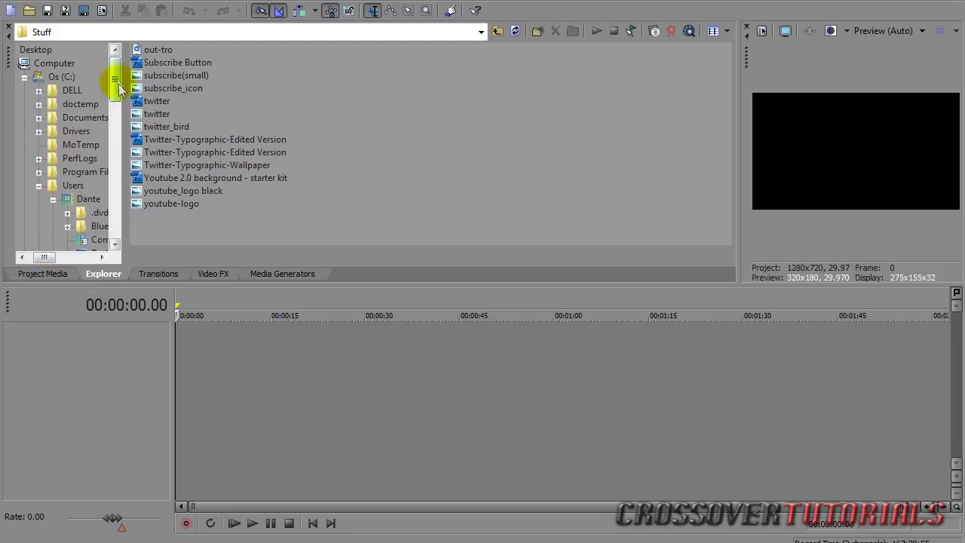
pyautogui.moveTo(112, 80); pyautogui.dragTo(125, 121)
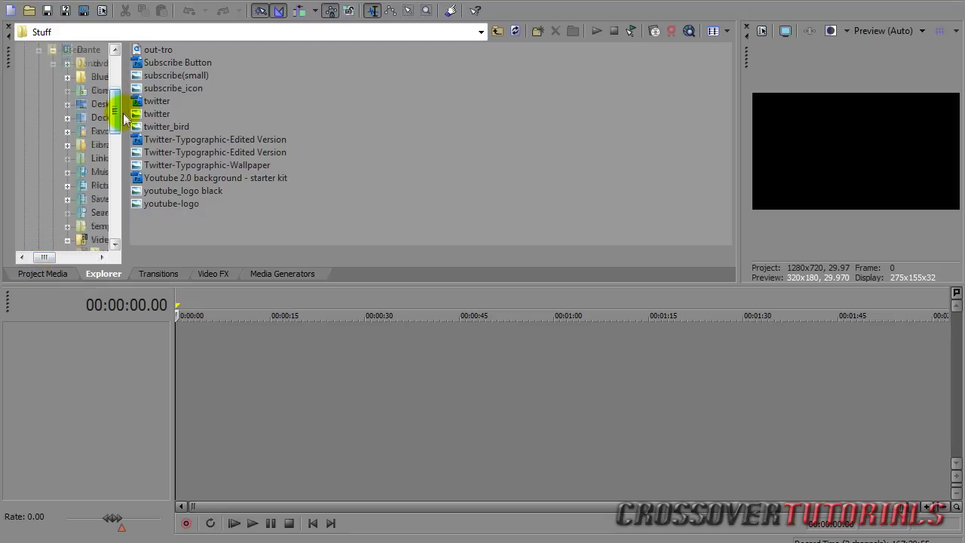
pyautogui.click(85, 103)
pyautogui.moveTo(295, 102); pyautogui.dragTo(198, 388)
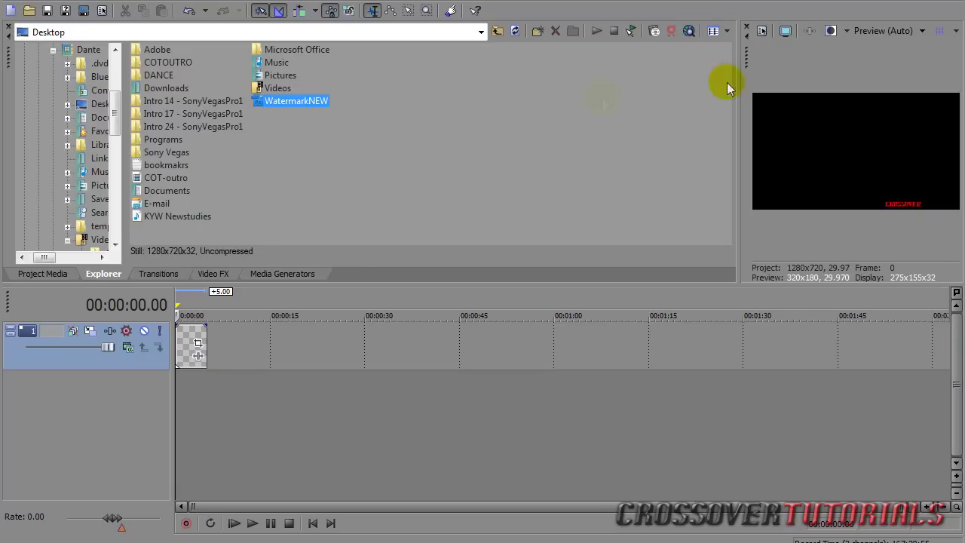
pyautogui.moveTo(736, 118); pyautogui.dragTo(548, 106)
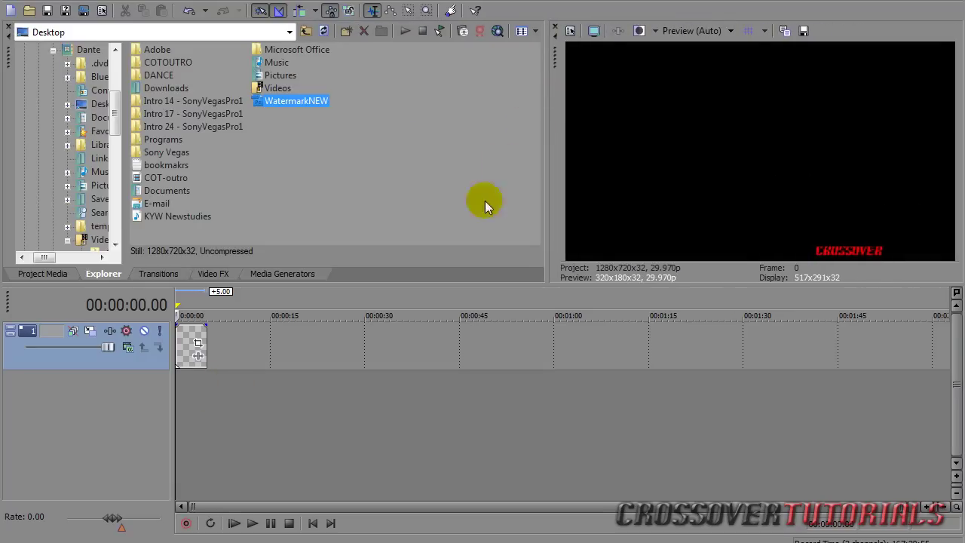
# - Set the playhead to 00:00:03.07 and add the brushes in photoshop tutorial recording beneath WatermarkNEW
pyautogui.click(195, 376)
pyautogui.click(195, 386)
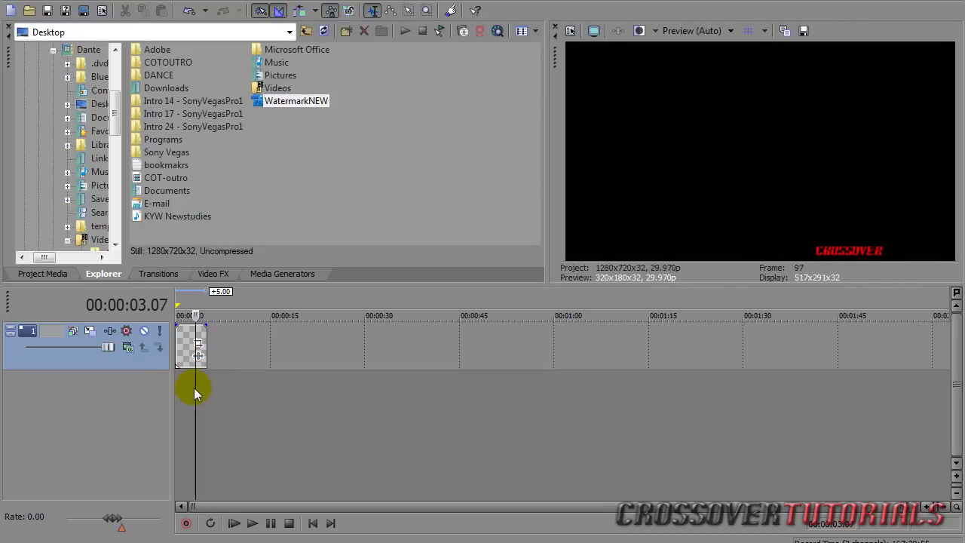
pyautogui.doubleClick(278, 90)
pyautogui.doubleClick(163, 118)
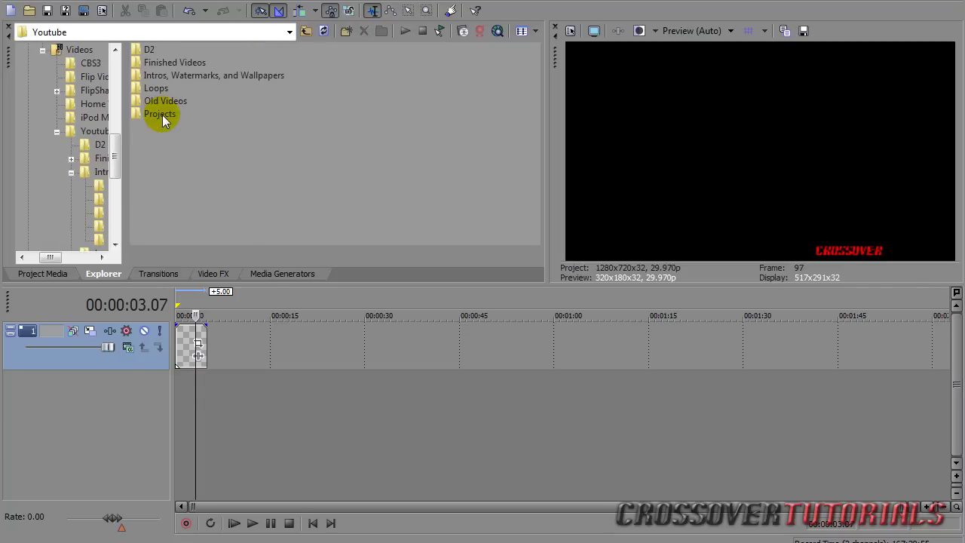
pyautogui.doubleClick(158, 115)
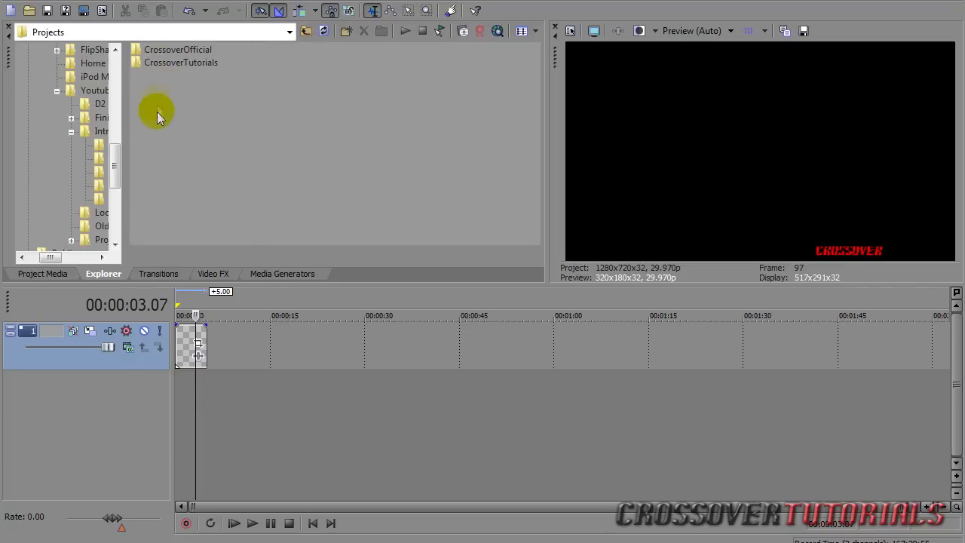
pyautogui.doubleClick(188, 60)
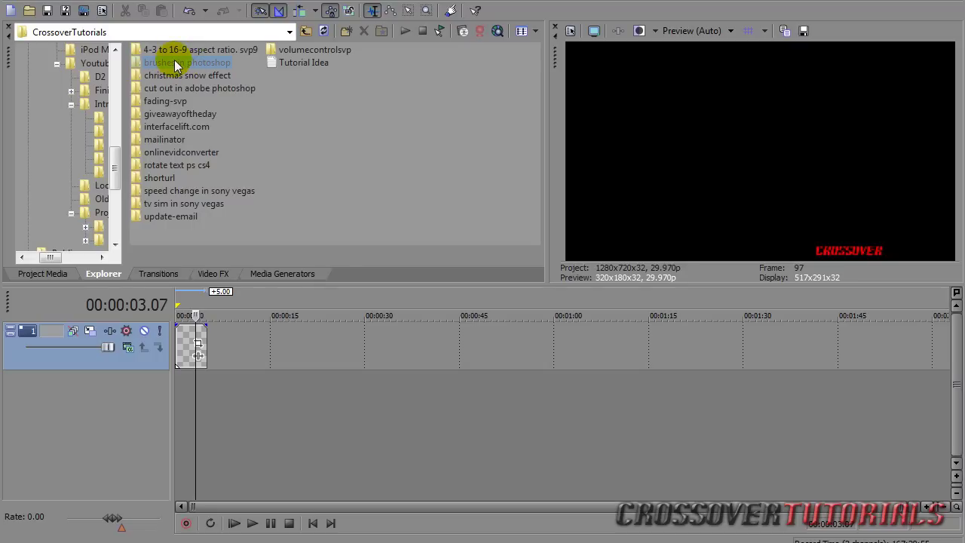
pyautogui.doubleClick(176, 64)
pyautogui.moveTo(180, 53)
pyautogui.mouseDown()
pyautogui.moveTo(215, 400)
pyautogui.moveTo(154, 416)
pyautogui.mouseUp()
# - Place the brusheezy tutorial video below the watermark track and extend the watermark to about 2:05
pyautogui.moveTo(198, 355); pyautogui.dragTo(198, 356)
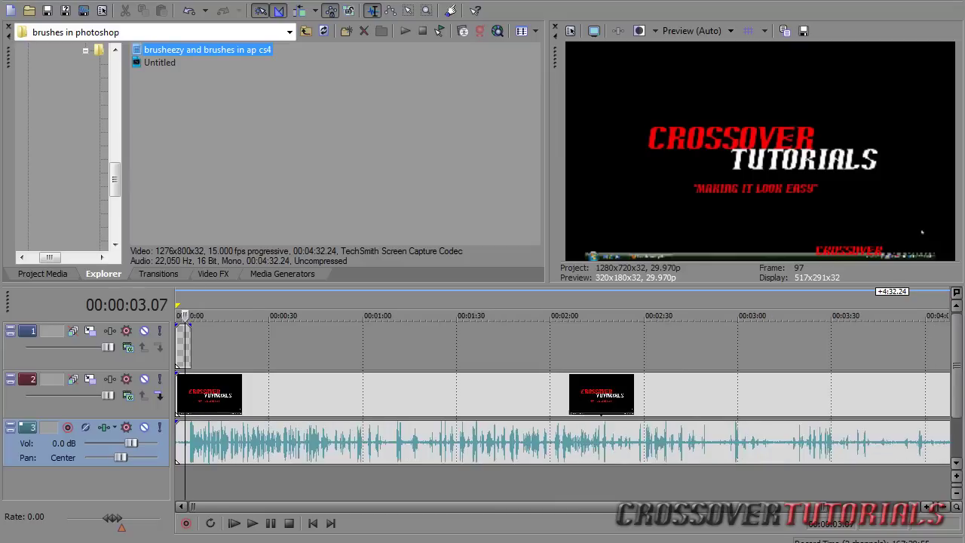
pyautogui.moveTo(189, 332); pyautogui.dragTo(528, 353)
pyautogui.click(416, 474)
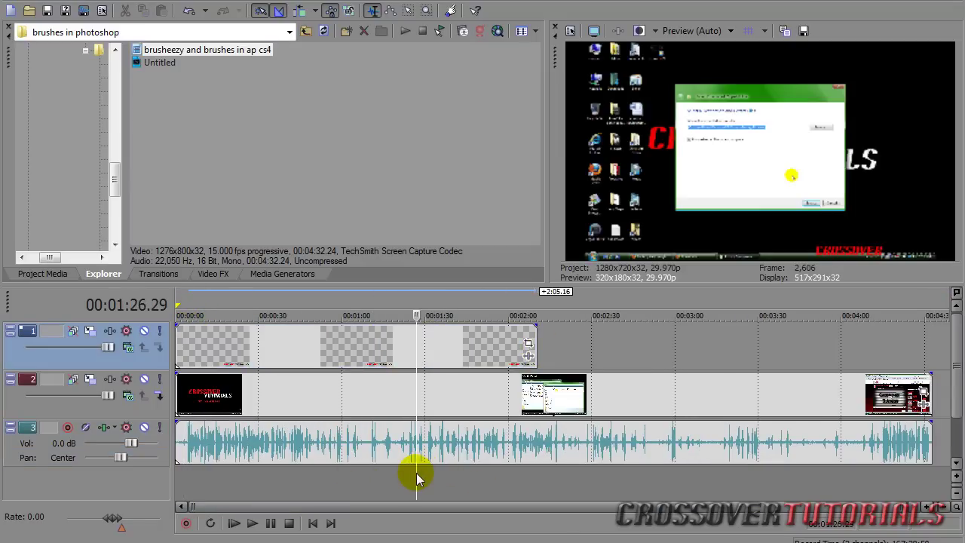
pyautogui.click(494, 476)
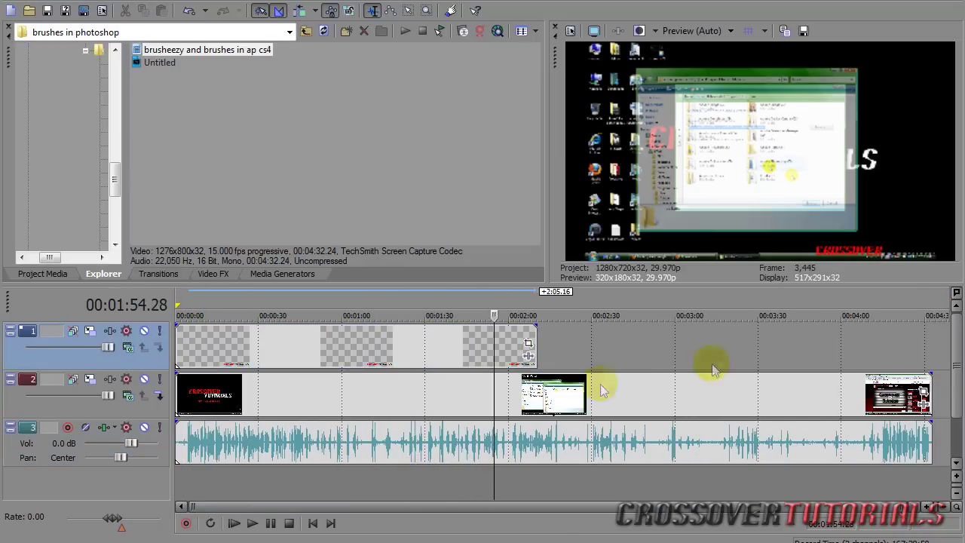
# - Give the clip the 16:9 Pan/Crop framing preset and stretch the watermark to about 3:45
pyautogui.click(924, 391)
pyautogui.click(611, 122)
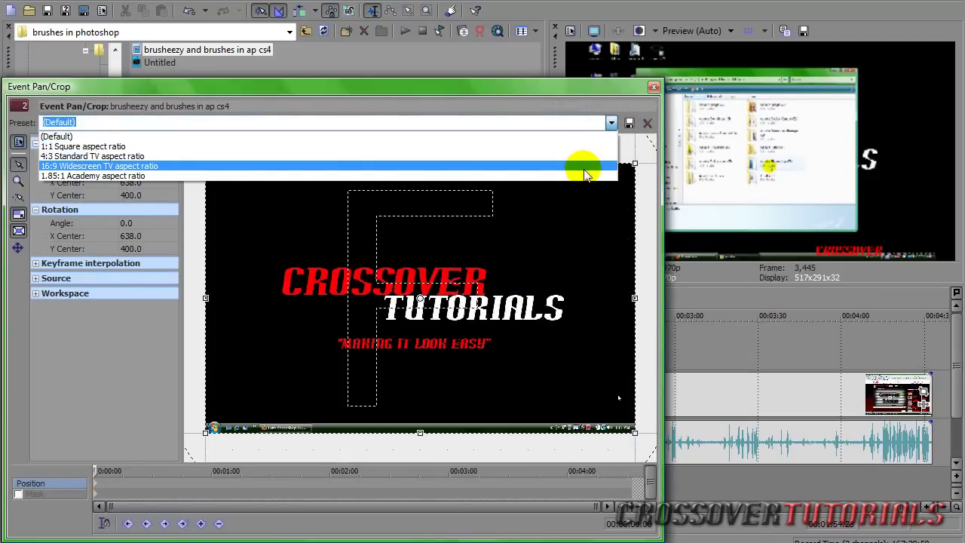
pyautogui.click(585, 167)
pyautogui.click(653, 87)
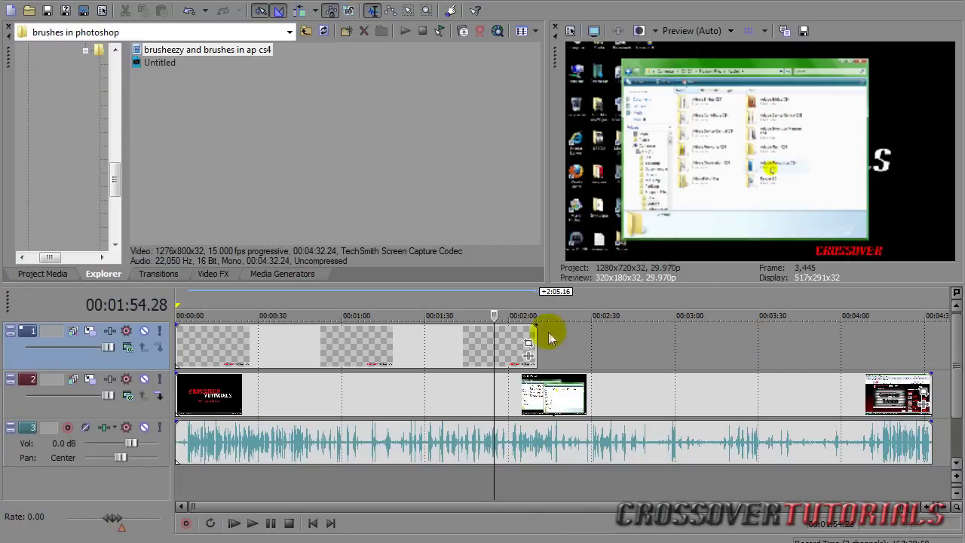
pyautogui.moveTo(541, 337); pyautogui.dragTo(814, 352)
pyautogui.click(685, 478)
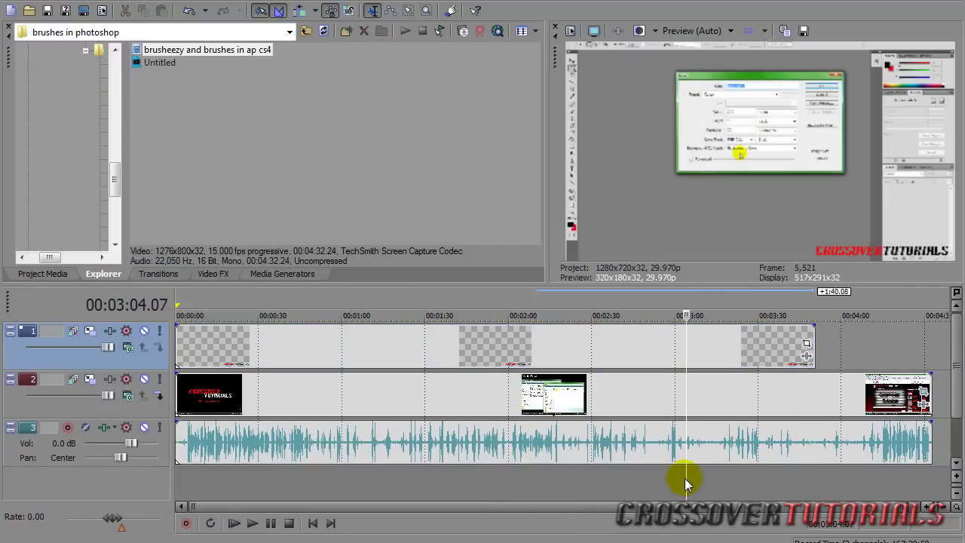